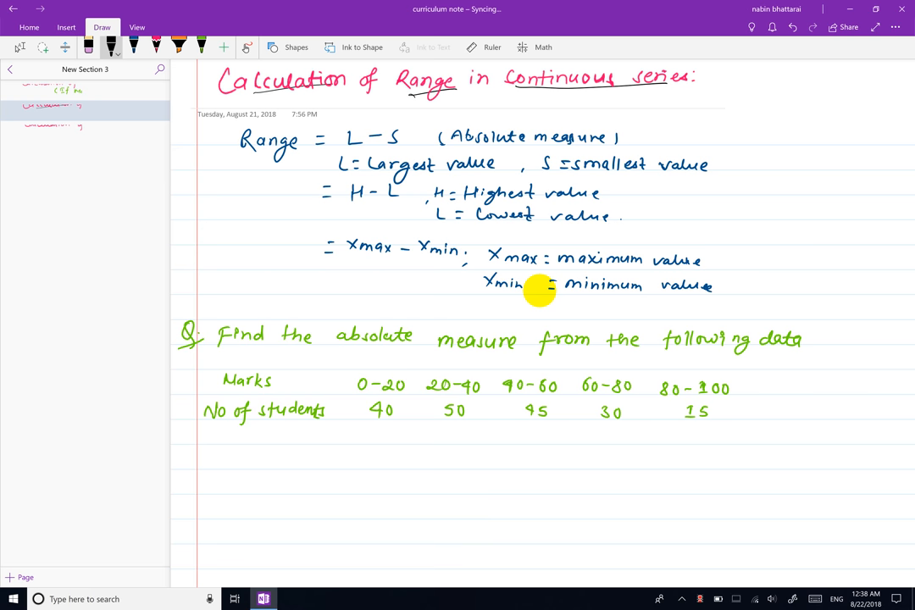
Step: Underline the word Range in the L−S formula line with the pen
{"action": "left_click_drag", "start_coordinate": [240, 153], "coordinate": [397, 146]}
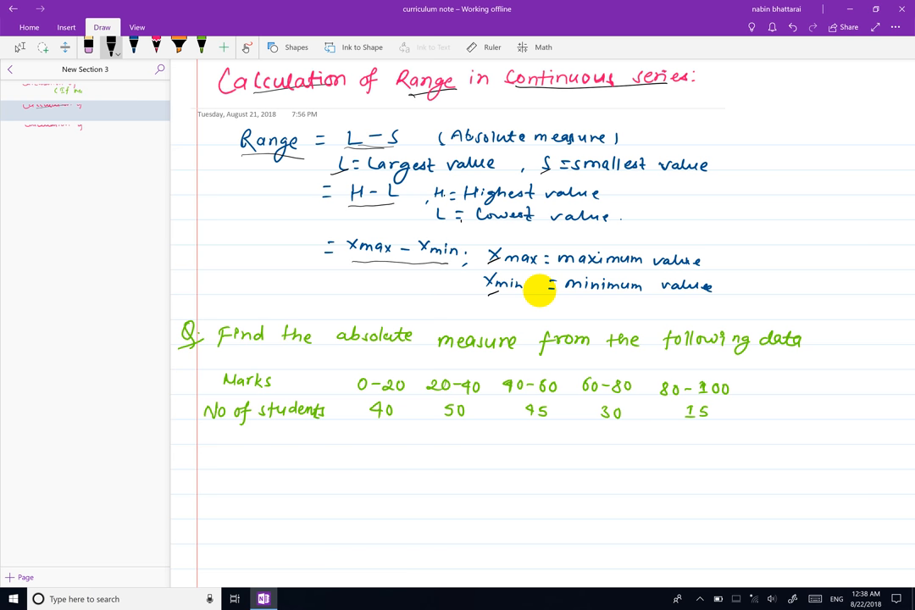
Step: Underline the words "absolute measure" in the green question line
{"action": "left_click_drag", "start_coordinate": [348, 348], "coordinate": [500, 353]}
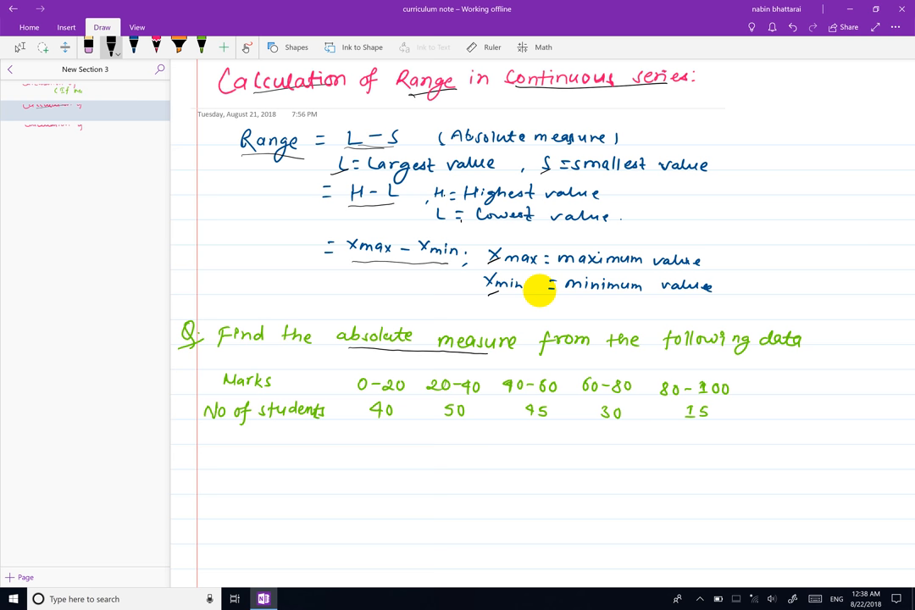